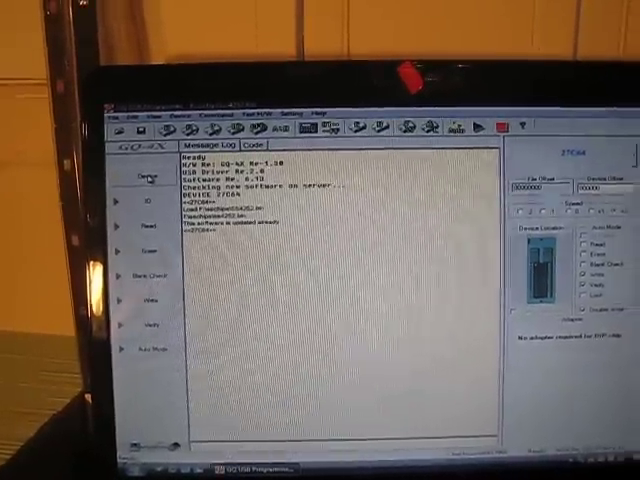
- Select the 27C64 chip as the device and read its contents into the buffer
{"action": "left_click", "coordinate": [158, 173]}
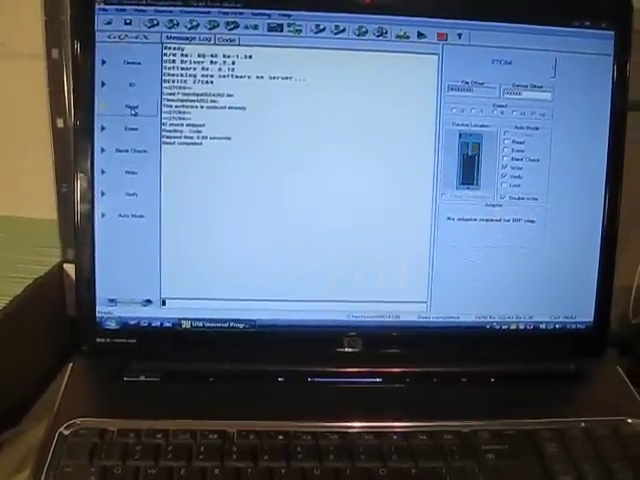
- View the read buffer as a hex dump and start saving it via File > Save As
{"action": "left_click", "coordinate": [219, 40]}
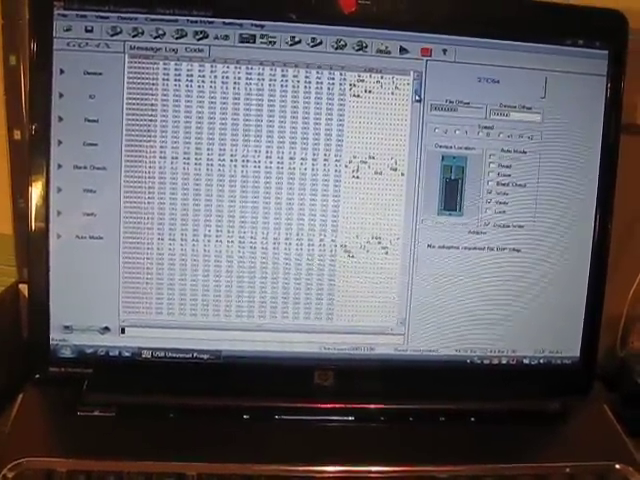
{"action": "scroll", "coordinate": [250, 180], "scroll_direction": "down", "scroll_amount": 5}
{"action": "scroll", "coordinate": [250, 180], "scroll_direction": "down", "scroll_amount": 5}
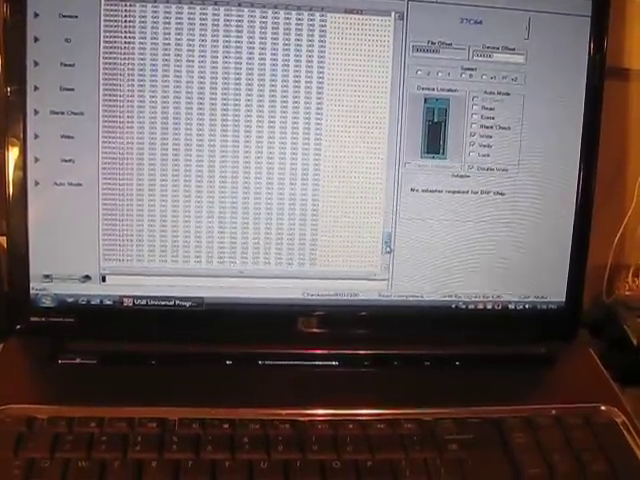
{"action": "scroll", "coordinate": [250, 180], "scroll_direction": "down", "scroll_amount": 5}
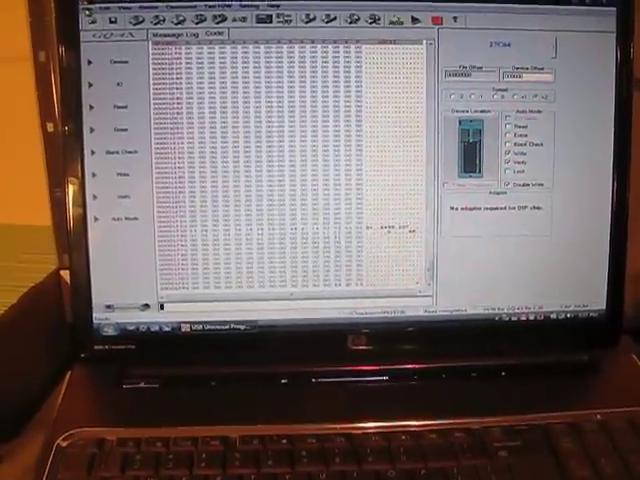
{"action": "left_click", "coordinate": [84, 4]}
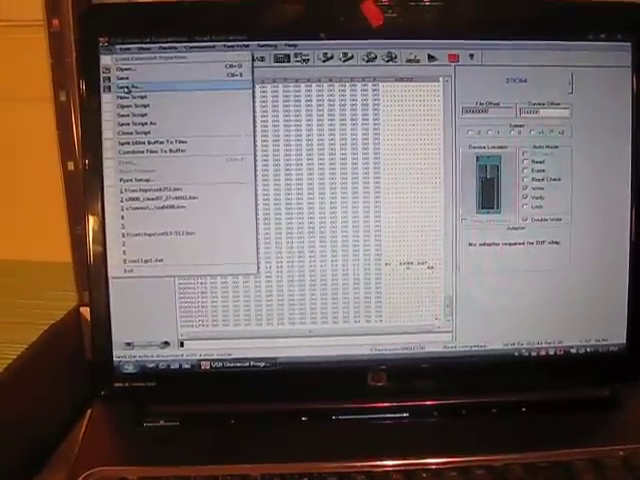
{"action": "left_click", "coordinate": [125, 88]}
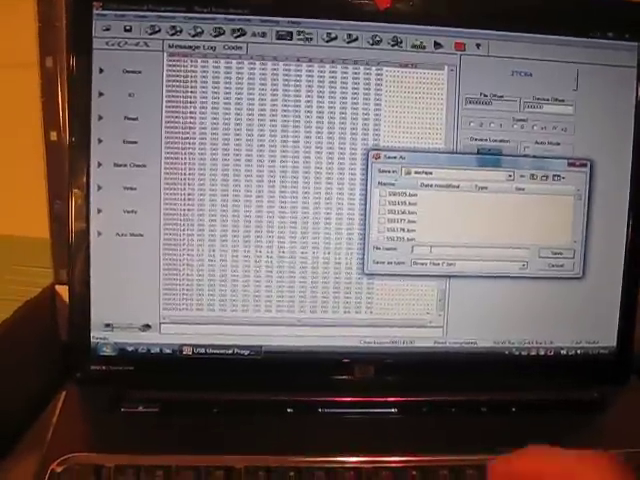
{"action": "type", "text": "5"}
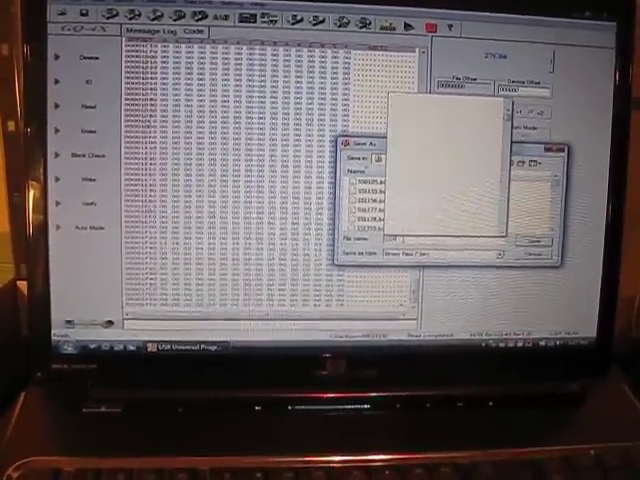
{"action": "type", "text": "4"}
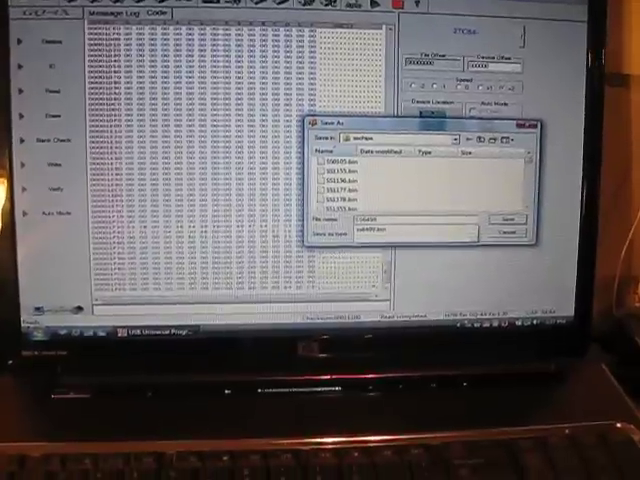
- Keep Binary Files (*.bin) as the save type for the 27C64 backup file
{"action": "left_click", "coordinate": [400, 232]}
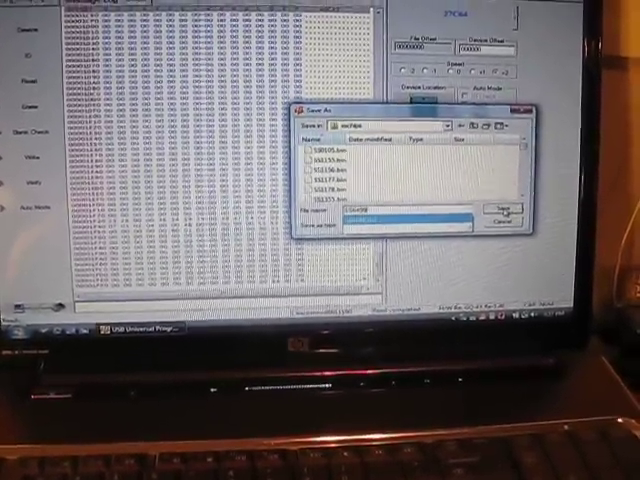
{"action": "left_click", "coordinate": [410, 214]}
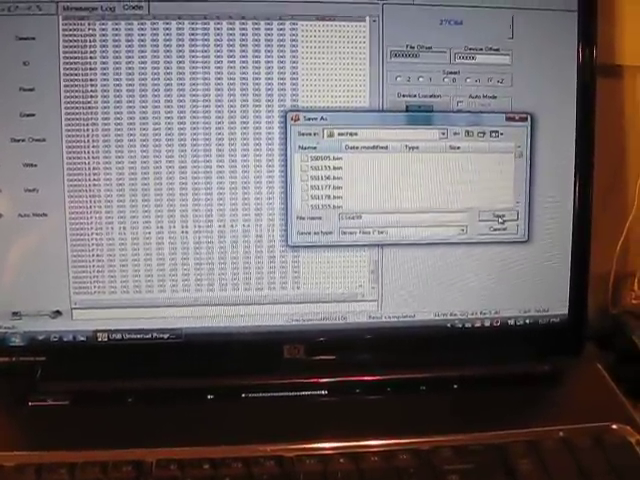